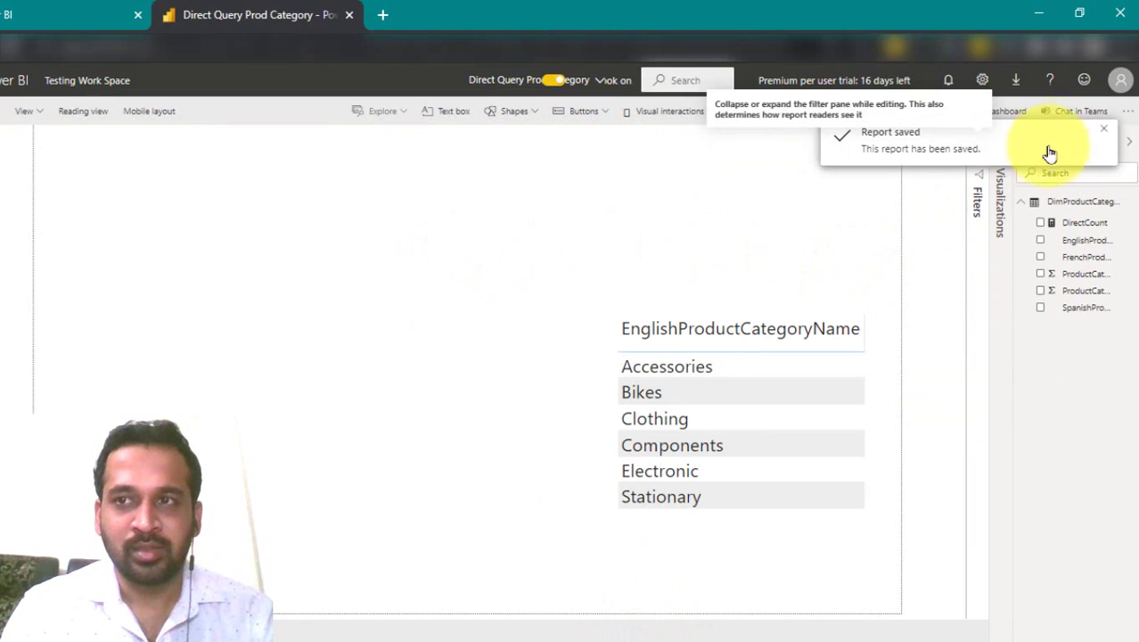
Step: Add a nullable SyncDateTime datetime column to the DimProductCategory table
{"action": "left_click", "coordinate": [1105, 129]}
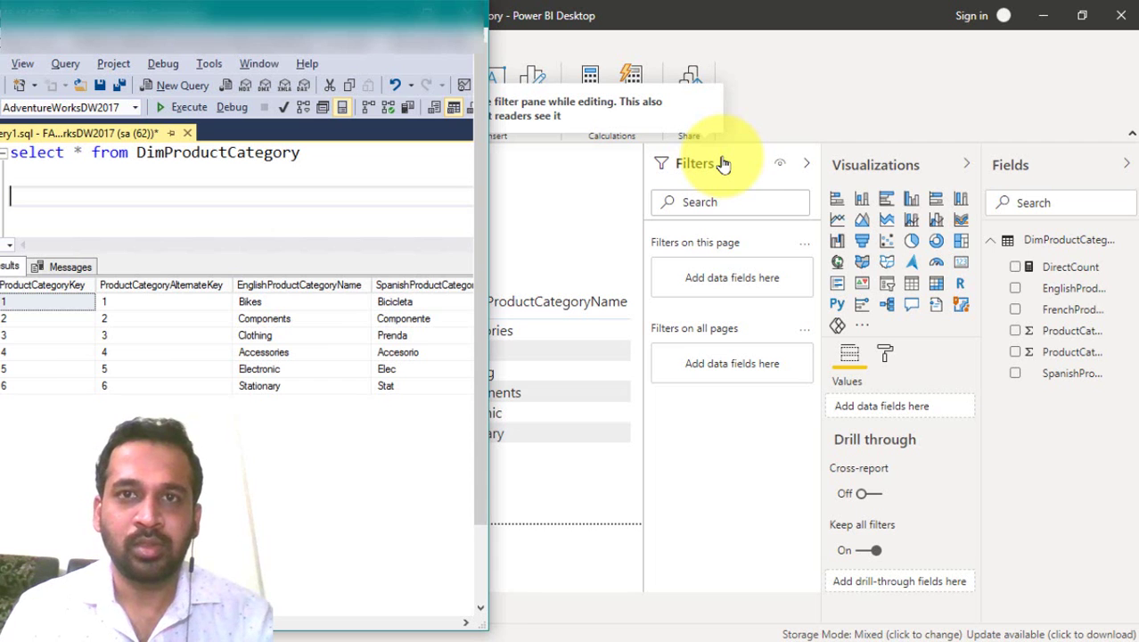
{"action": "left_click_drag", "start_coordinate": [641, 349], "coordinate": [470, 358]}
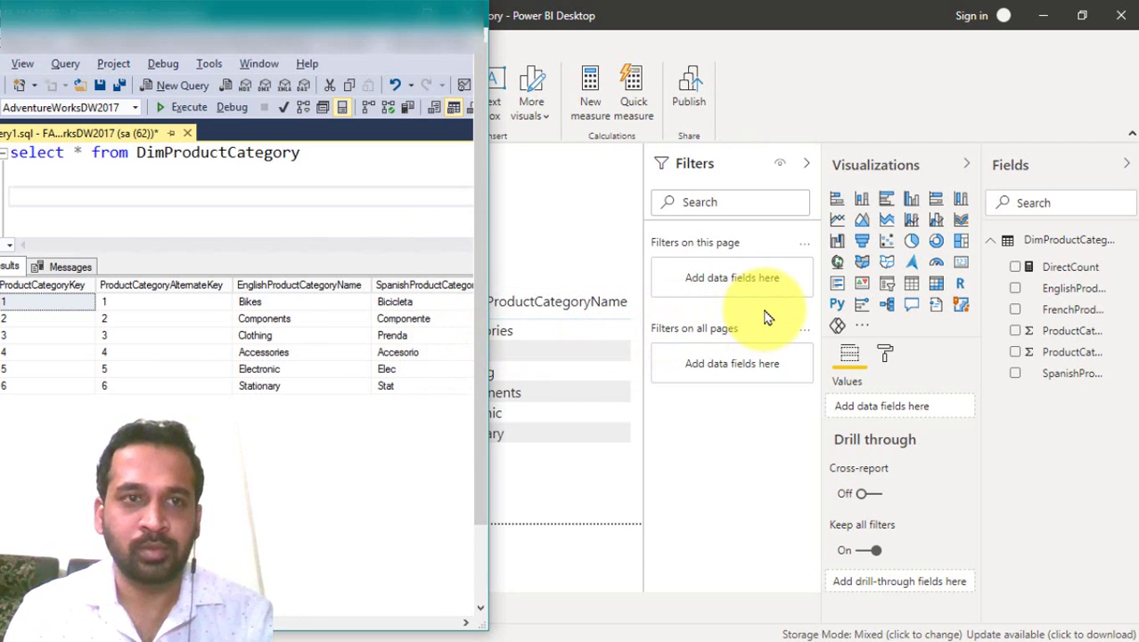
{"action": "key", "text": "BackSpace"}
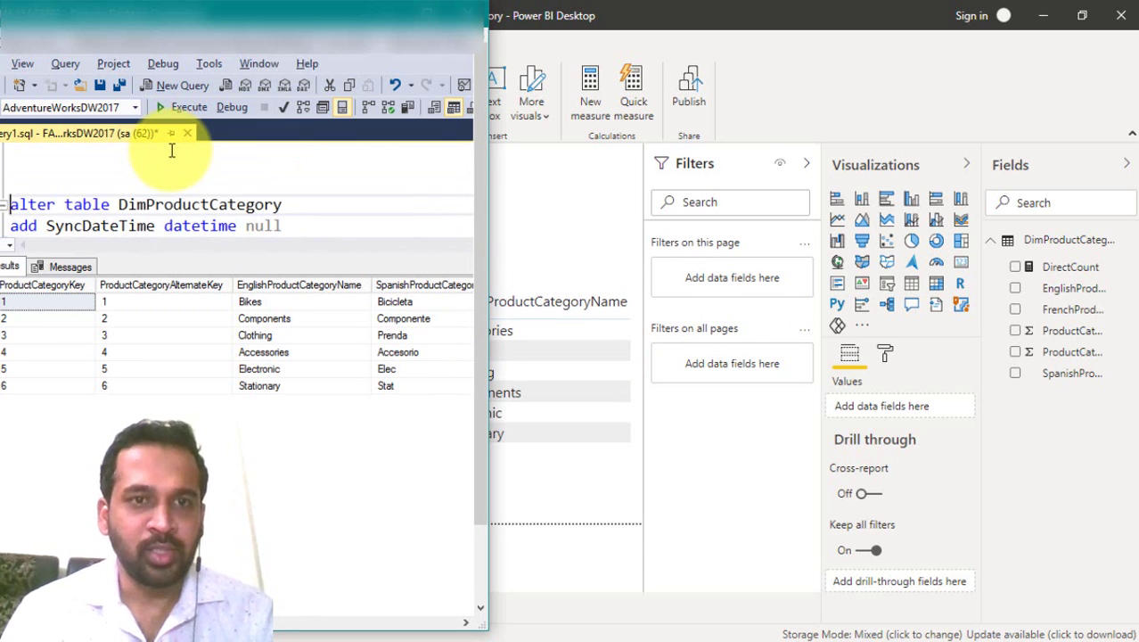
{"action": "key", "text": "shift+Down"}
{"action": "key", "text": "shift+Down"}
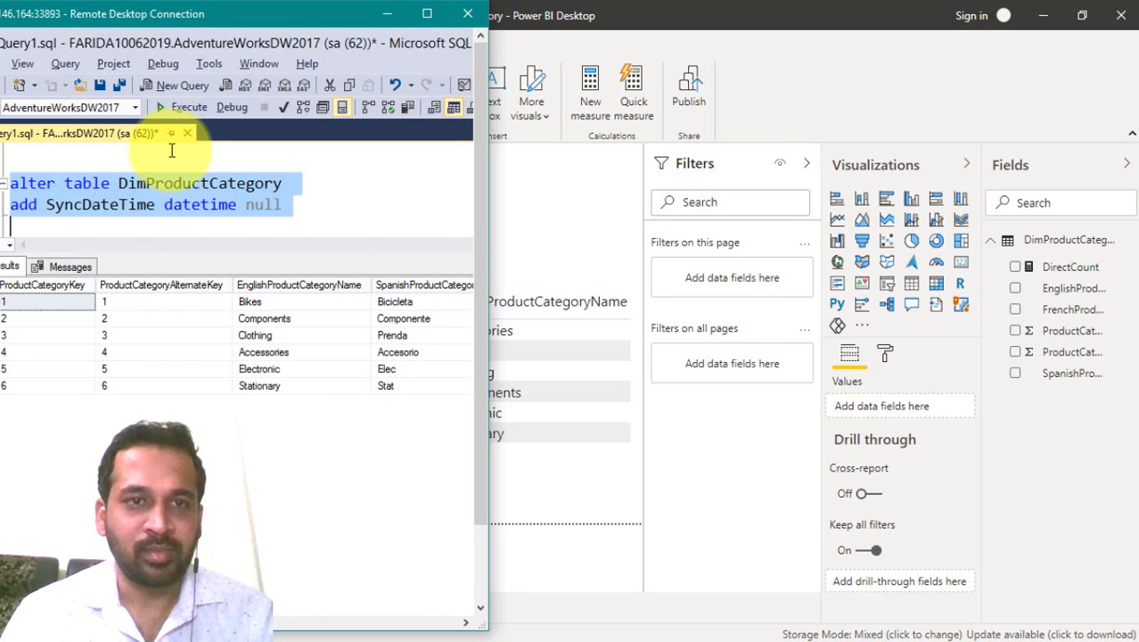
{"action": "key", "text": "F5"}
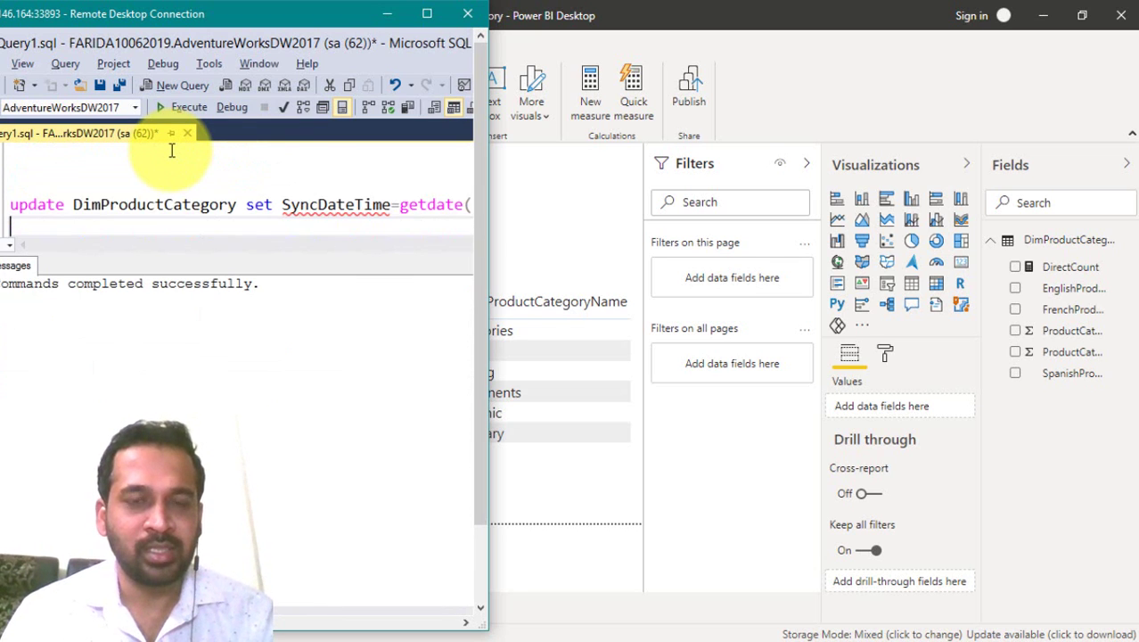
Step: Fill SyncDateTime with getdate() on all six rows and re-query DimProductCategory to check
{"action": "key", "text": "Up"}
{"action": "key", "text": "shift+Down"}
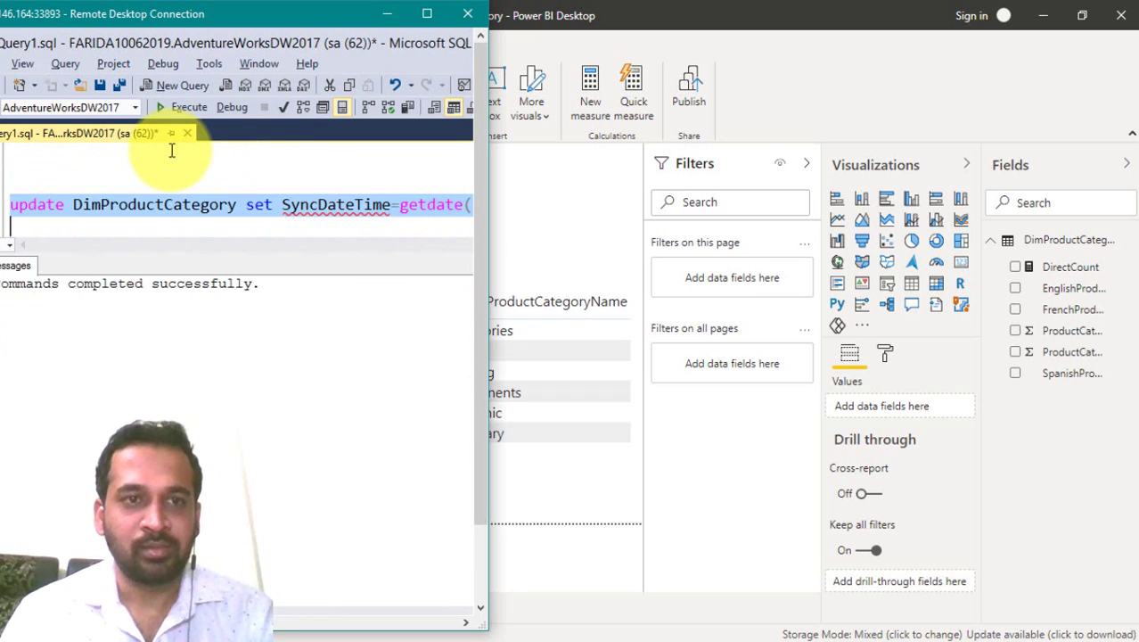
{"action": "key", "text": "F5"}
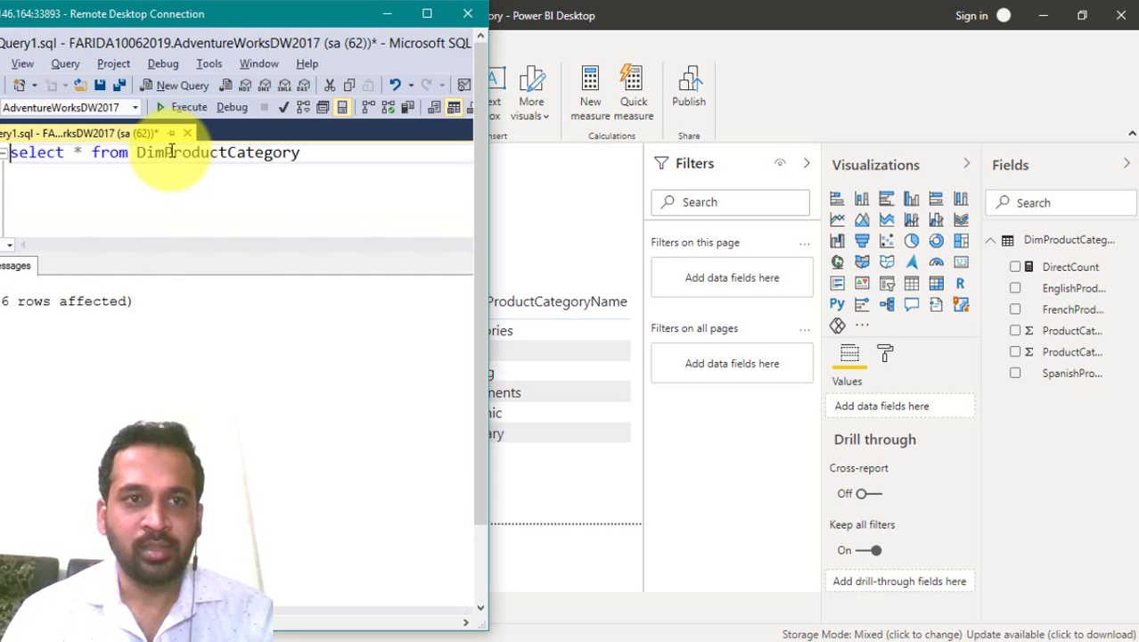
{"action": "key", "text": "shift+Down"}
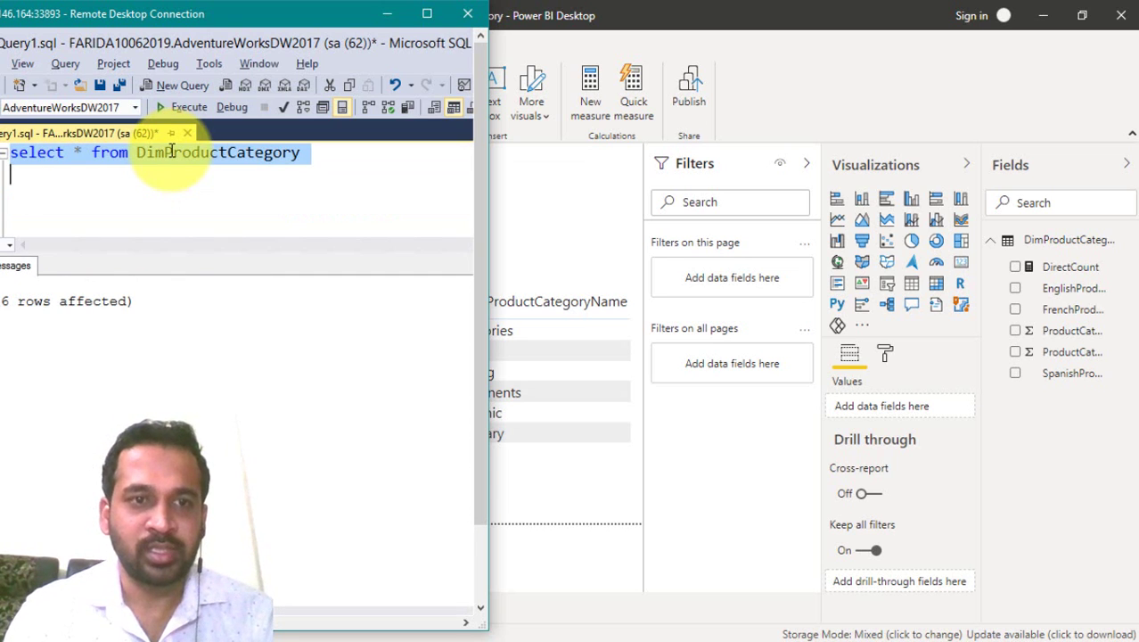
{"action": "key", "text": "F5"}
{"action": "left_click_drag", "start_coordinate": [268, 622], "coordinate": [326, 634]}
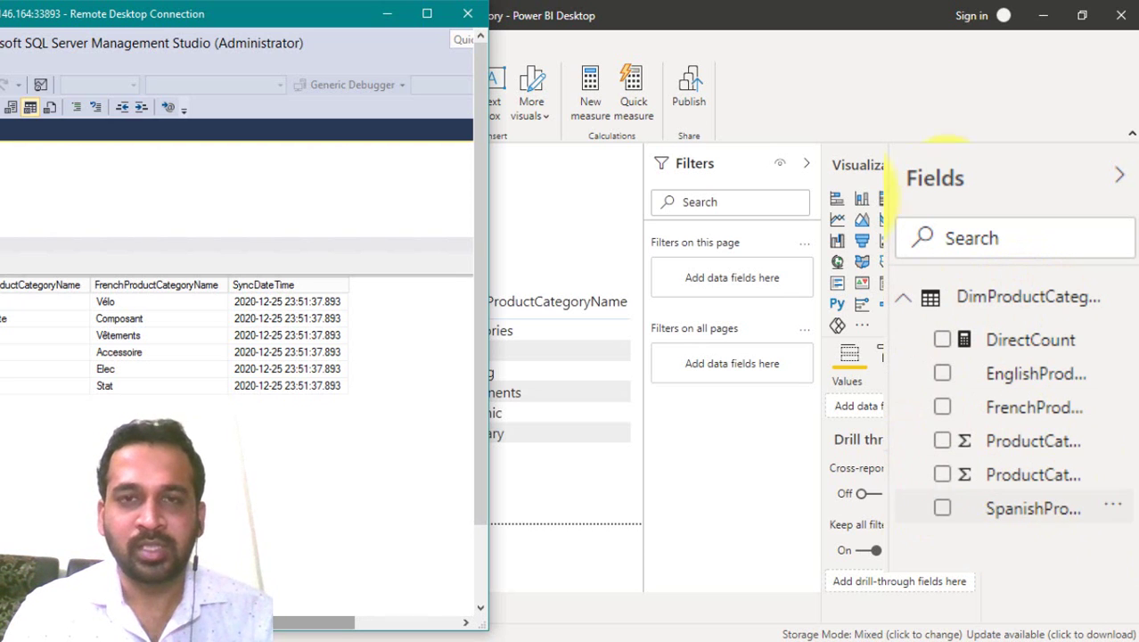
Step: Refresh the Desktop report so SyncDateTime appears among the DimProductCategory fields
{"action": "left_click", "coordinate": [883, 92]}
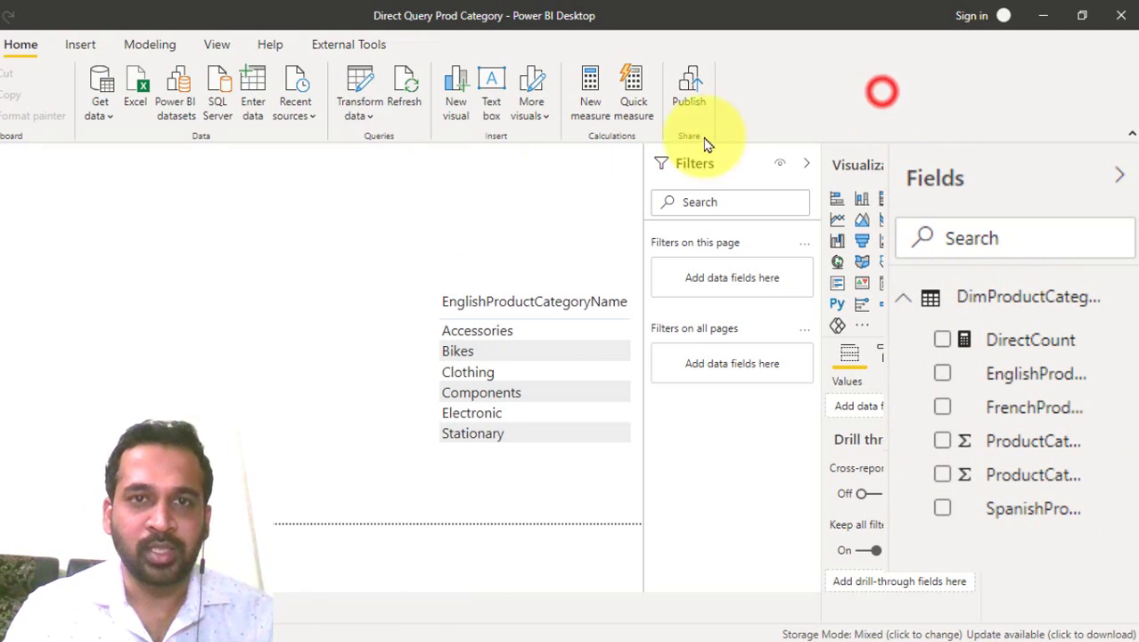
{"action": "left_click", "coordinate": [405, 80]}
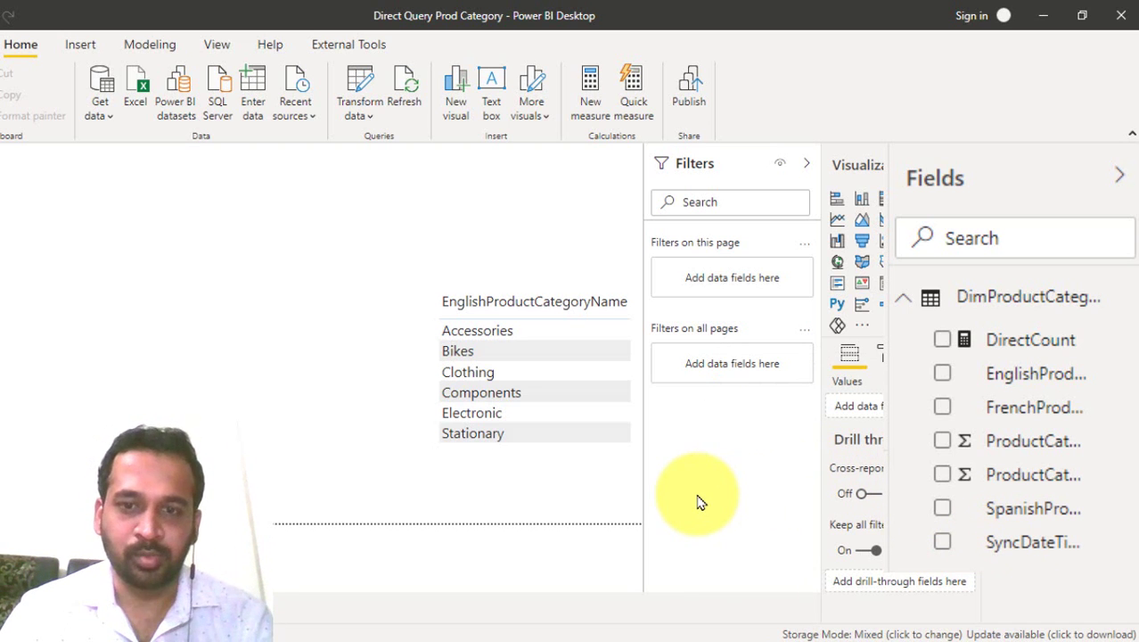
Step: Refresh the published service report, still lacking SyncDateTime, then open the Testing Work Space list
{"action": "left_click", "coordinate": [612, 635]}
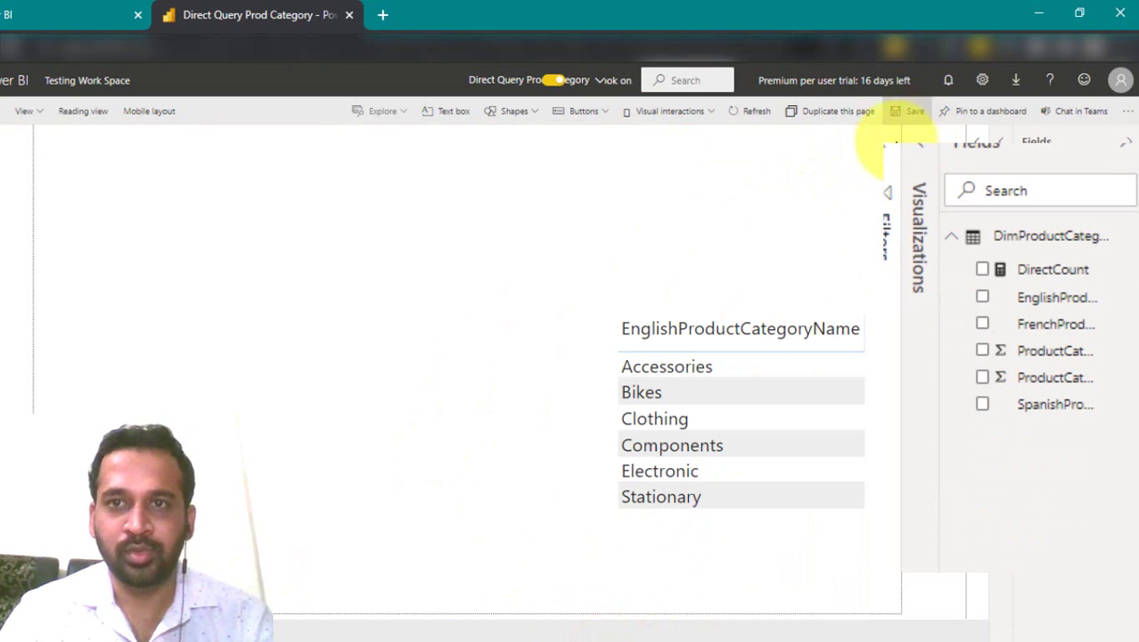
{"action": "left_click", "coordinate": [742, 114]}
{"action": "left_click", "coordinate": [743, 114]}
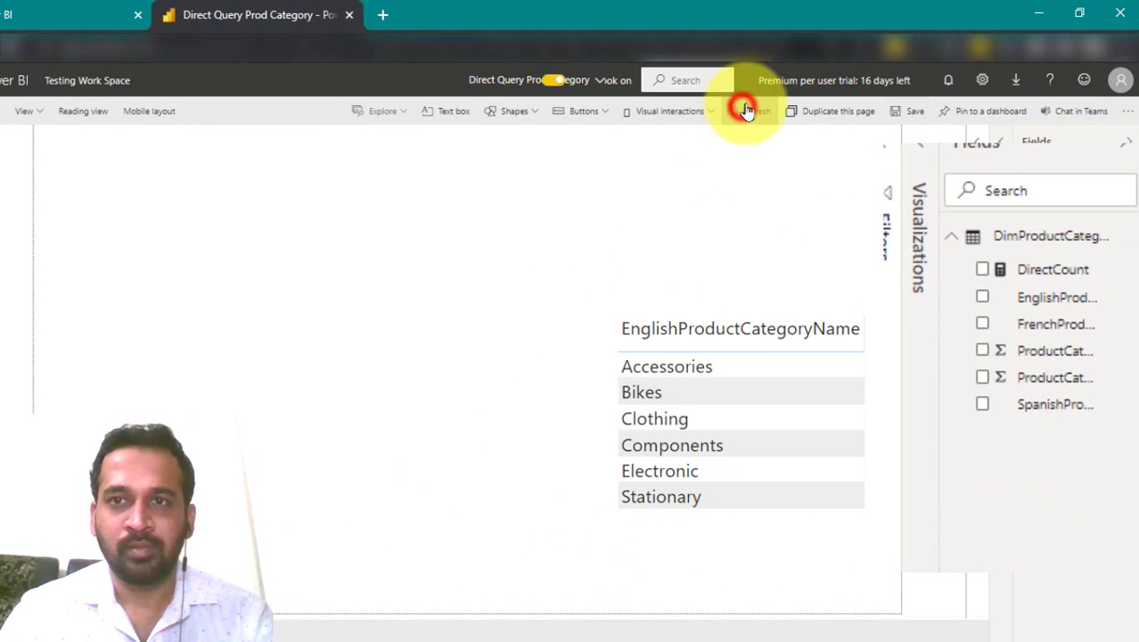
{"action": "left_click", "coordinate": [749, 114]}
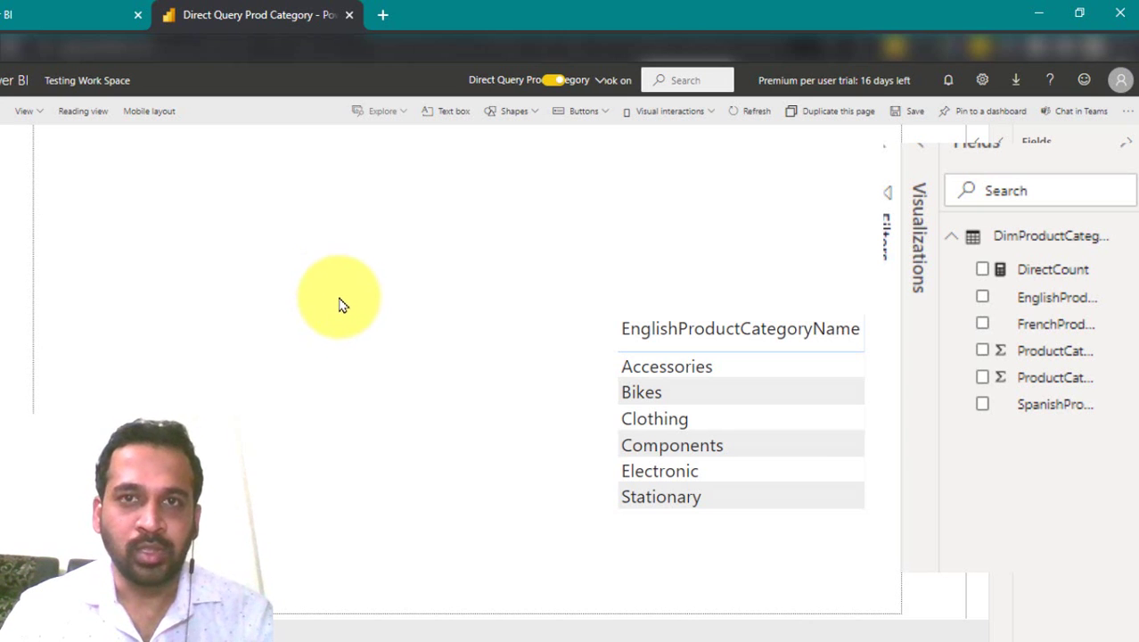
{"action": "left_click", "coordinate": [88, 17]}
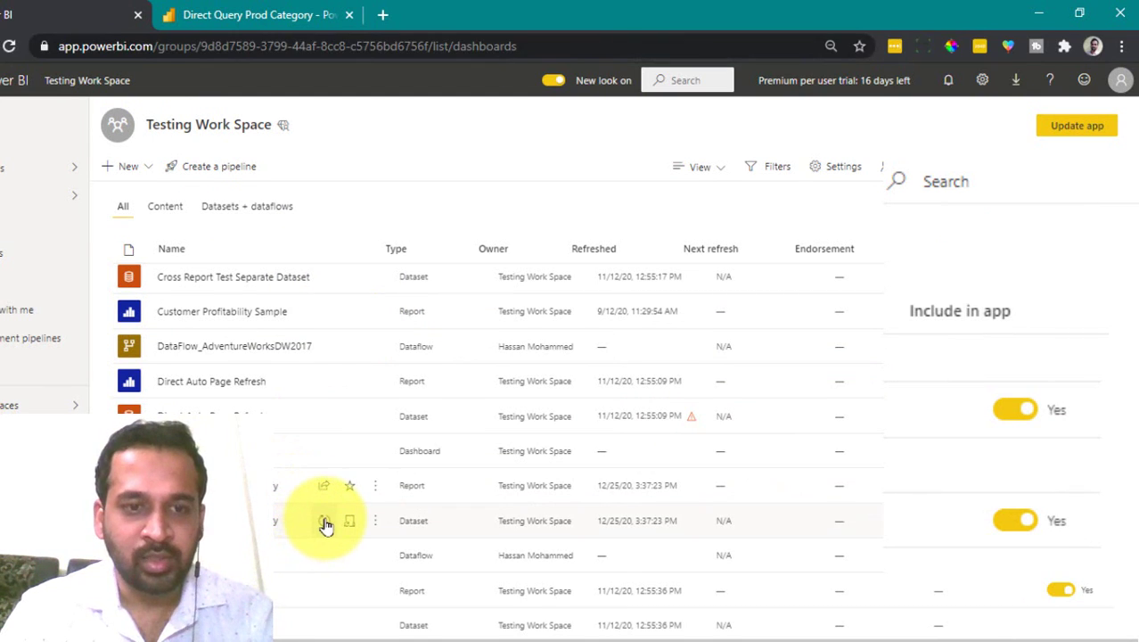
Step: Refresh the Direct Query Prod Category dataset, updating its Refreshed time to 12/25/20, 11:53:05 PM
{"action": "left_click", "coordinate": [325, 522]}
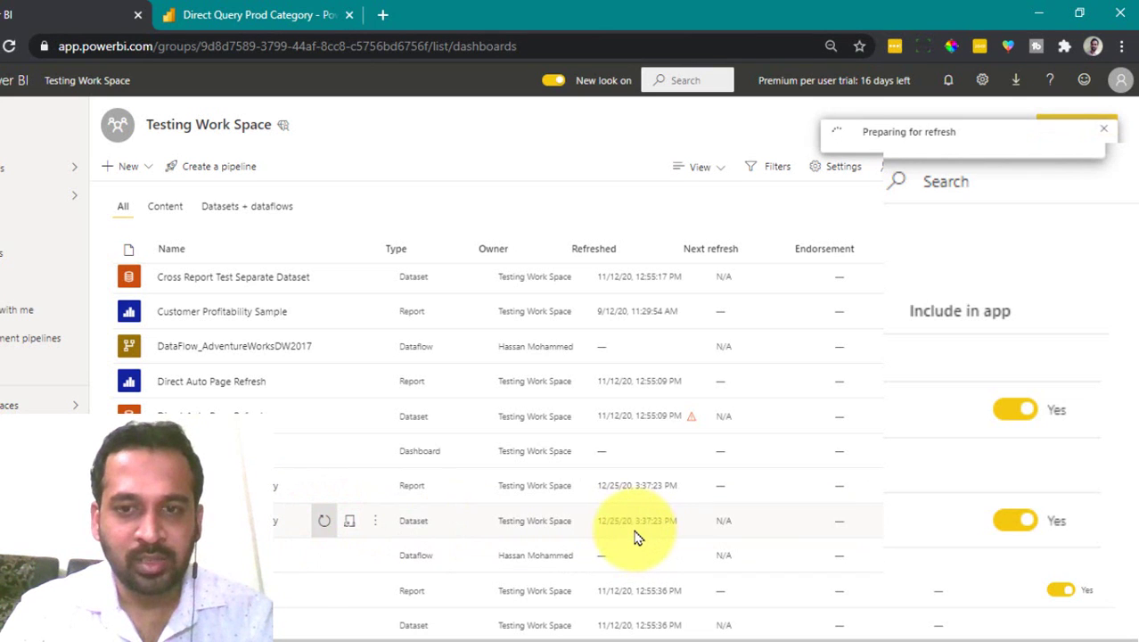
{"action": "left_click_drag", "start_coordinate": [605, 521], "coordinate": [691, 540]}
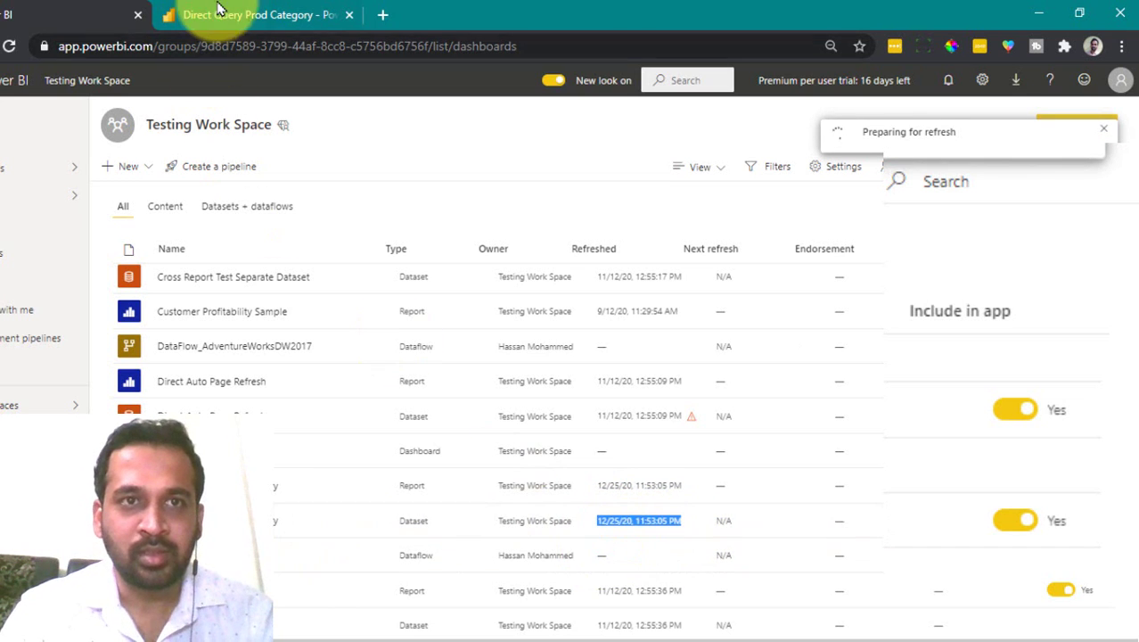
Step: Reload the service report after the dataset refresh, still without SyncDateTime, and return to Desktop
{"action": "left_click", "coordinate": [248, 17]}
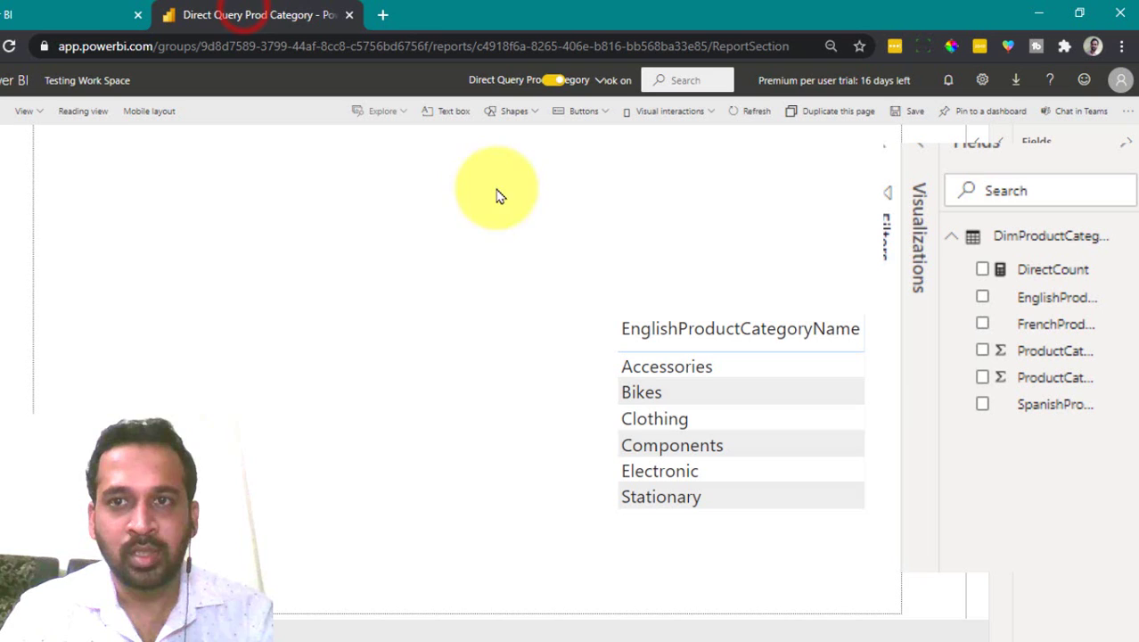
{"action": "left_click", "coordinate": [754, 110]}
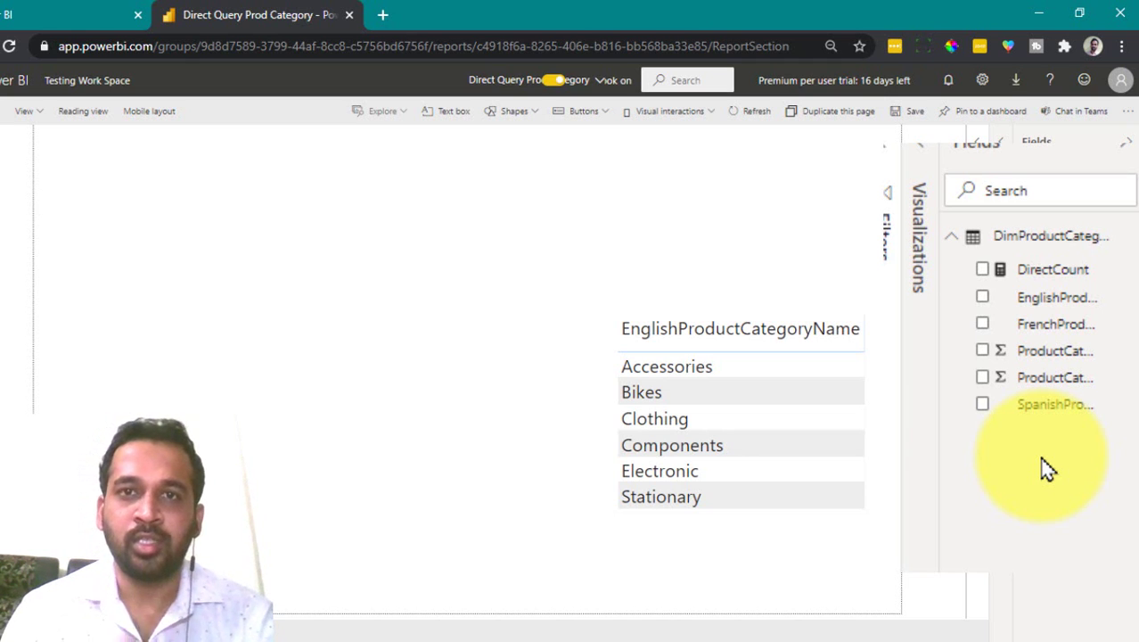
{"action": "left_click", "coordinate": [736, 634]}
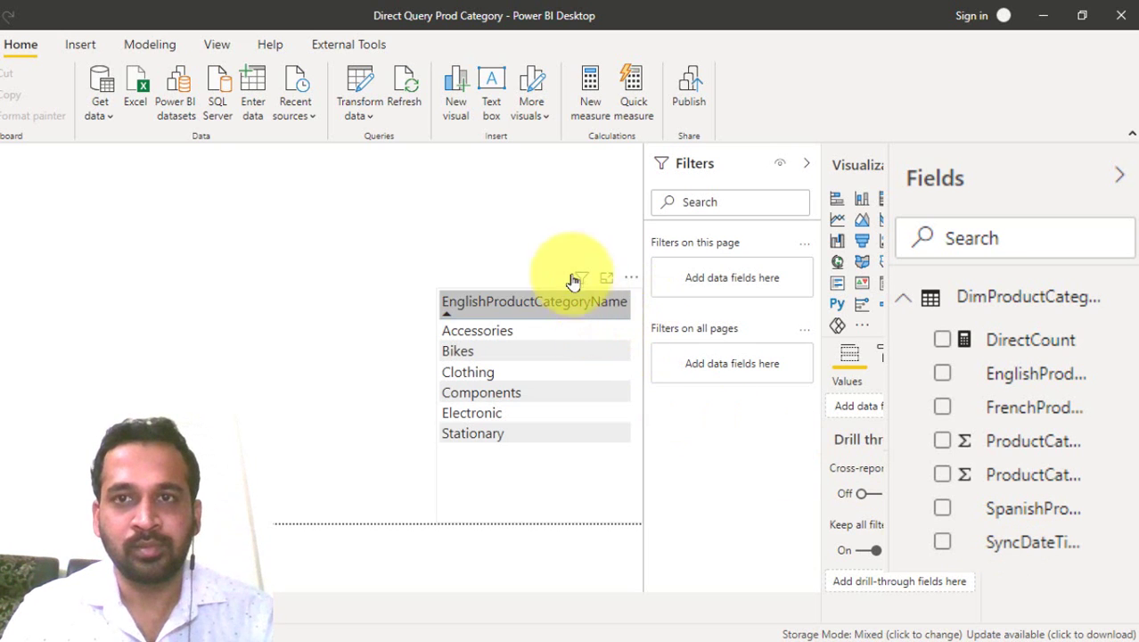
Step: Republish Direct Query Prod Category to Testing Work Space, replacing the existing dataset
{"action": "left_click", "coordinate": [691, 80]}
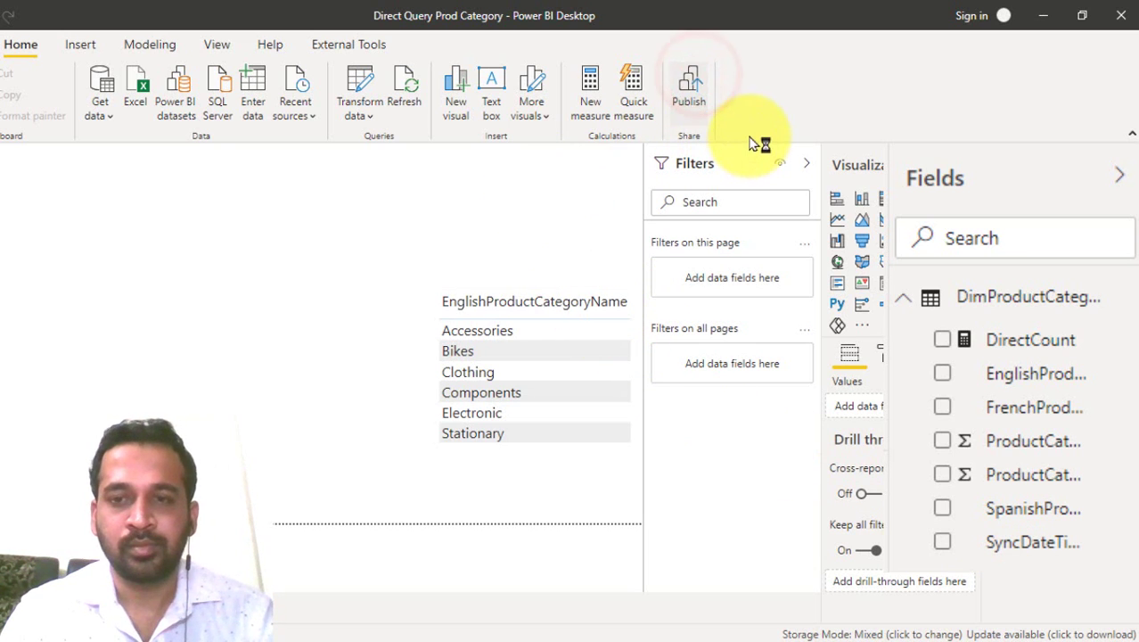
{"action": "left_click", "coordinate": [448, 327]}
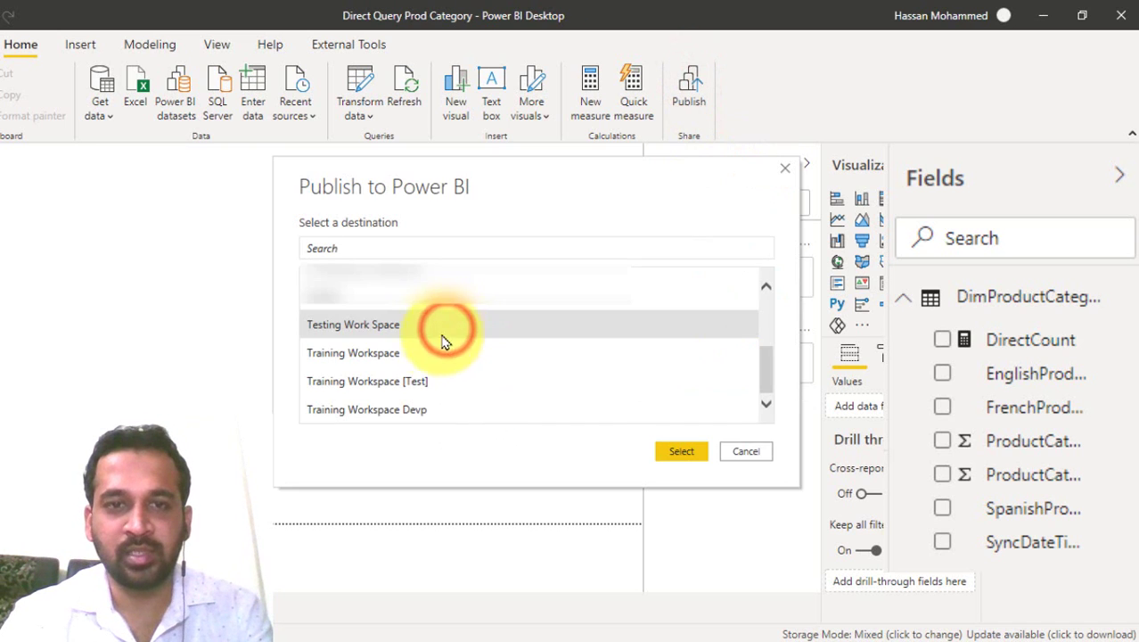
{"action": "left_click", "coordinate": [682, 453]}
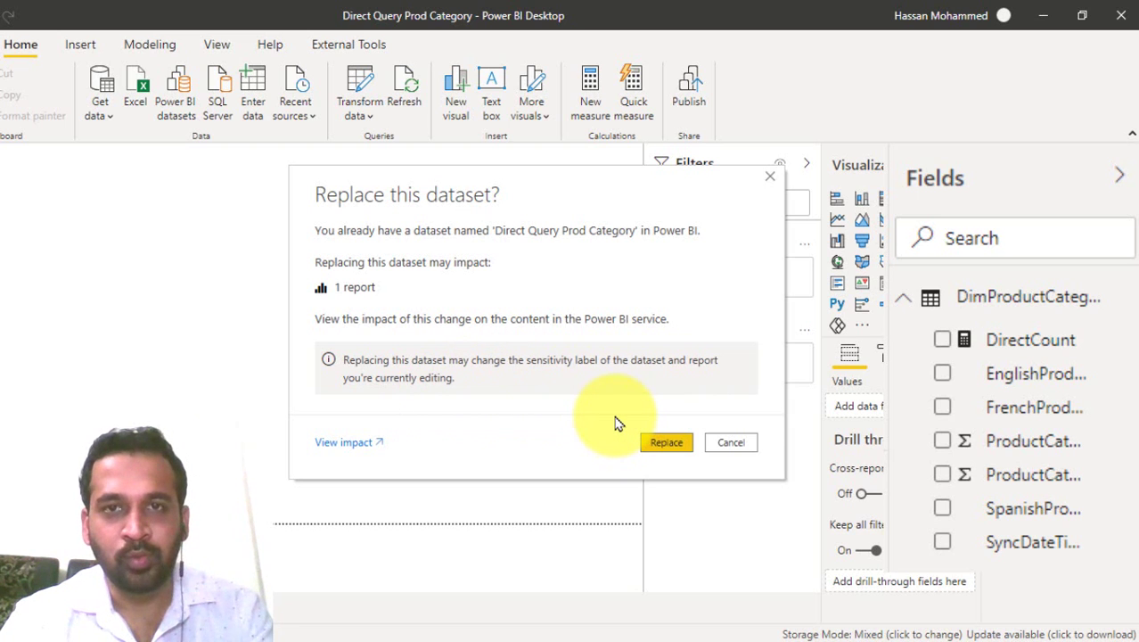
{"action": "left_click", "coordinate": [659, 442]}
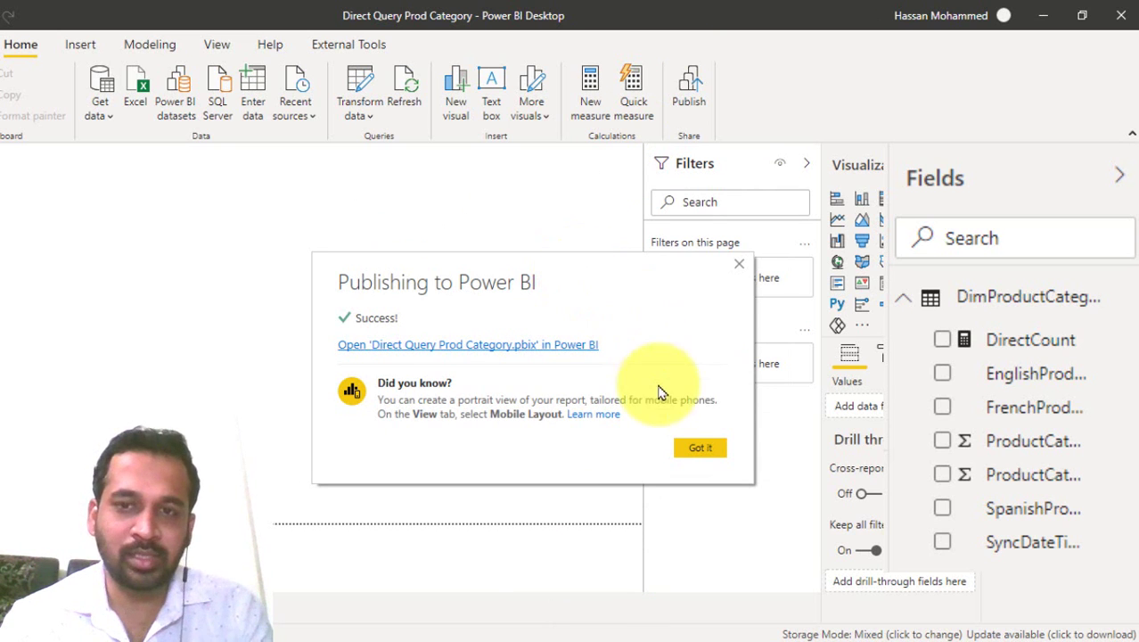
{"action": "left_click", "coordinate": [700, 448]}
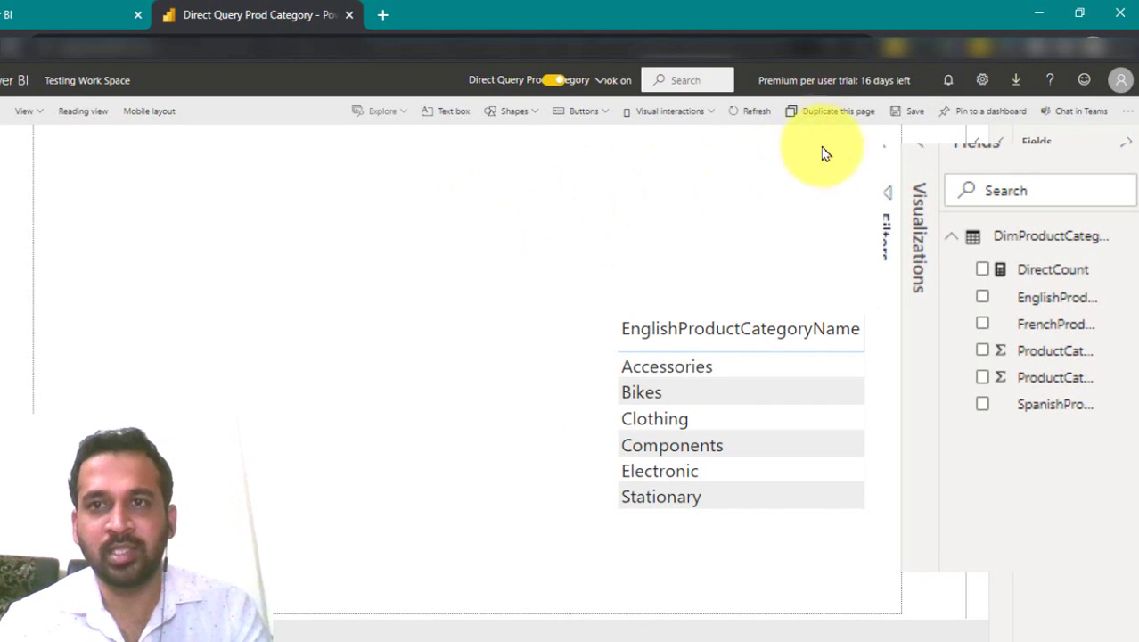
Step: Refresh the service report so SyncDateTime shows under the DimProductCategory fields
{"action": "left_click", "coordinate": [756, 115]}
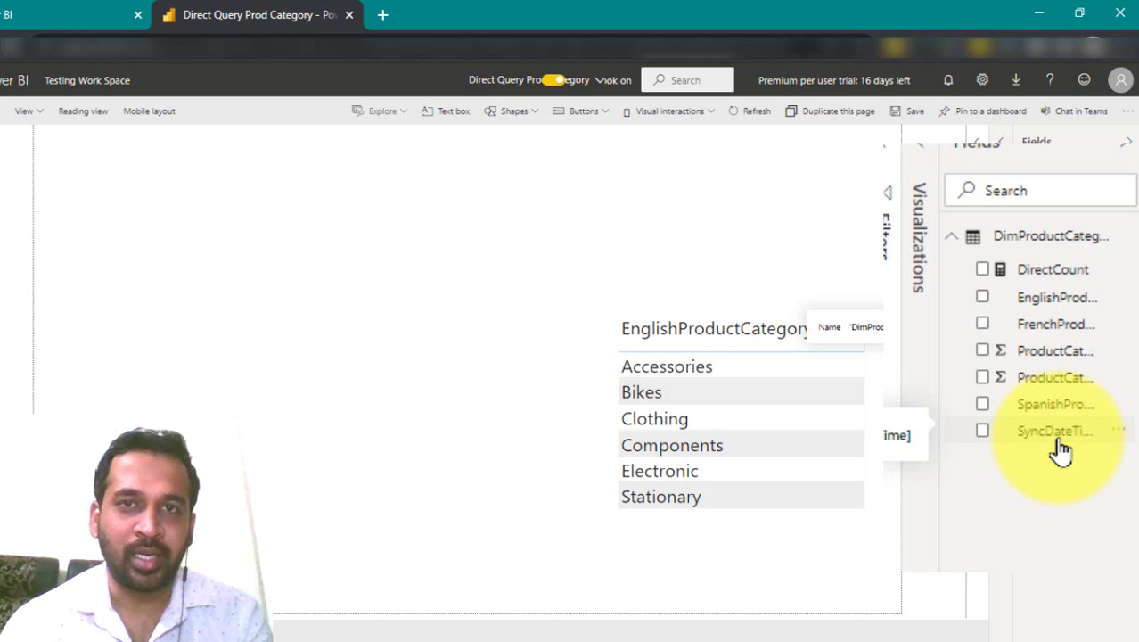
Step: Drop the SyncDateTime column from DimProductCategory with ALTER TABLE … DROP COLUMN
{"action": "key", "text": "alt+Tab"}
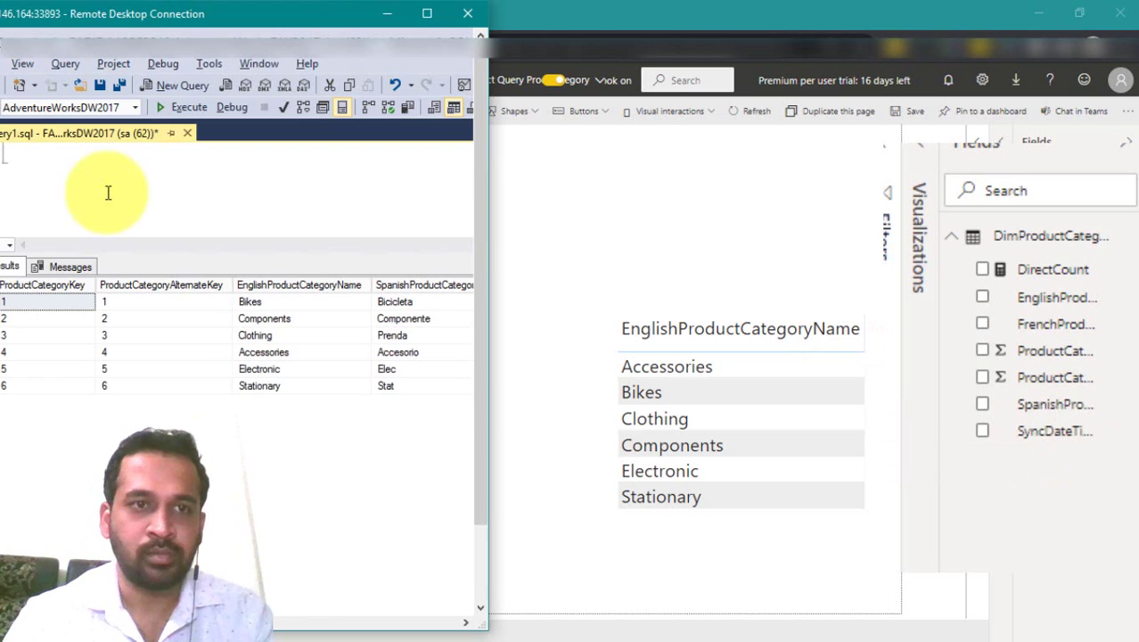
{"action": "left_click", "coordinate": [25, 196]}
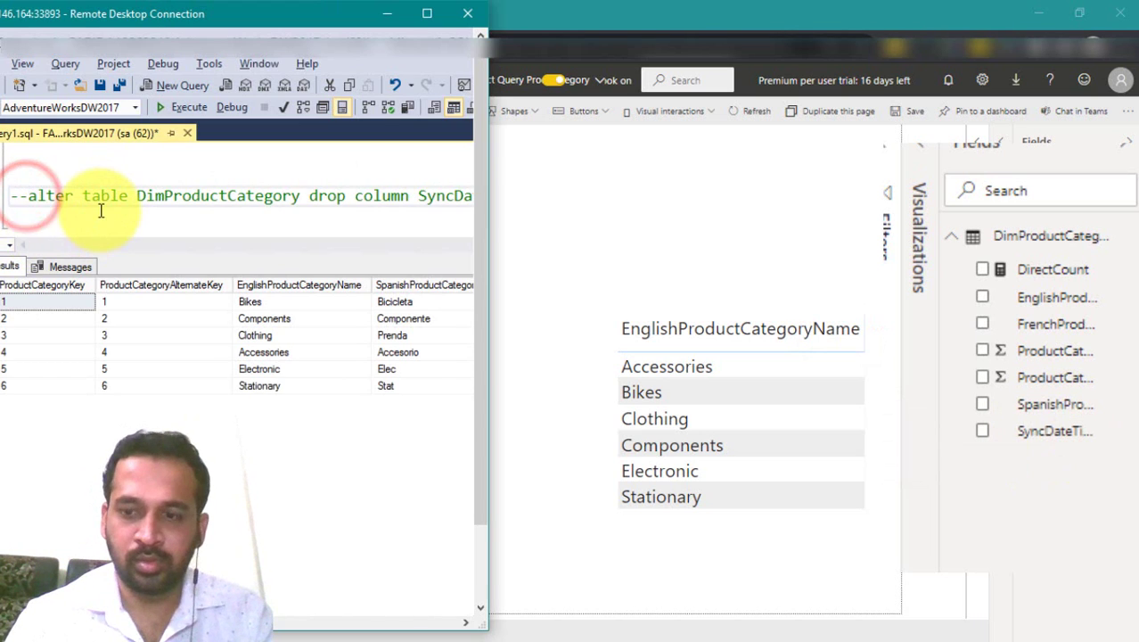
{"action": "key", "text": "shift+End"}
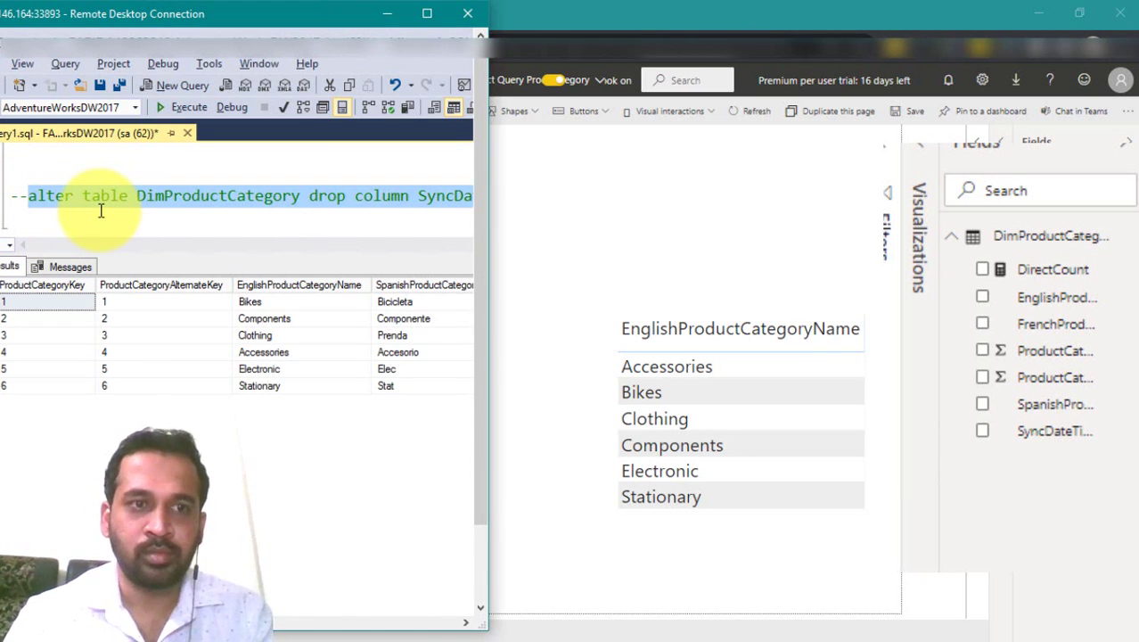
{"action": "key", "text": "F5"}
Step: Re-run 'select * from DimProductCategory' to confirm SyncDateTime is gone
{"action": "key", "text": "ctrl+z"}
{"action": "key", "text": "ctrl+a"}
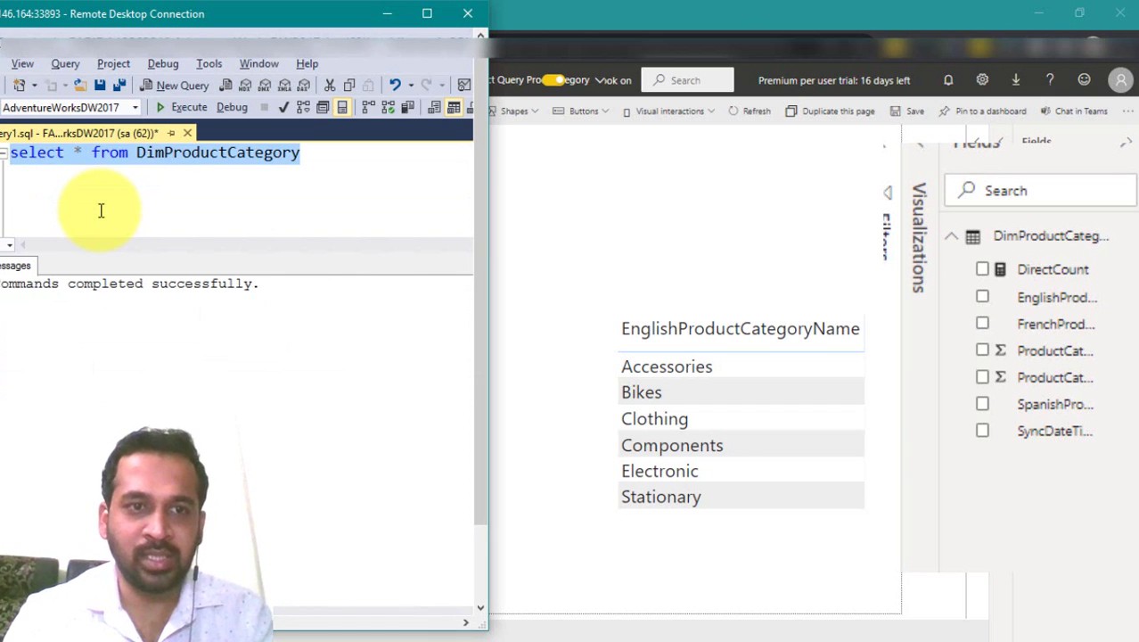
{"action": "key", "text": "F5"}
{"action": "left_click", "coordinate": [284, 621]}
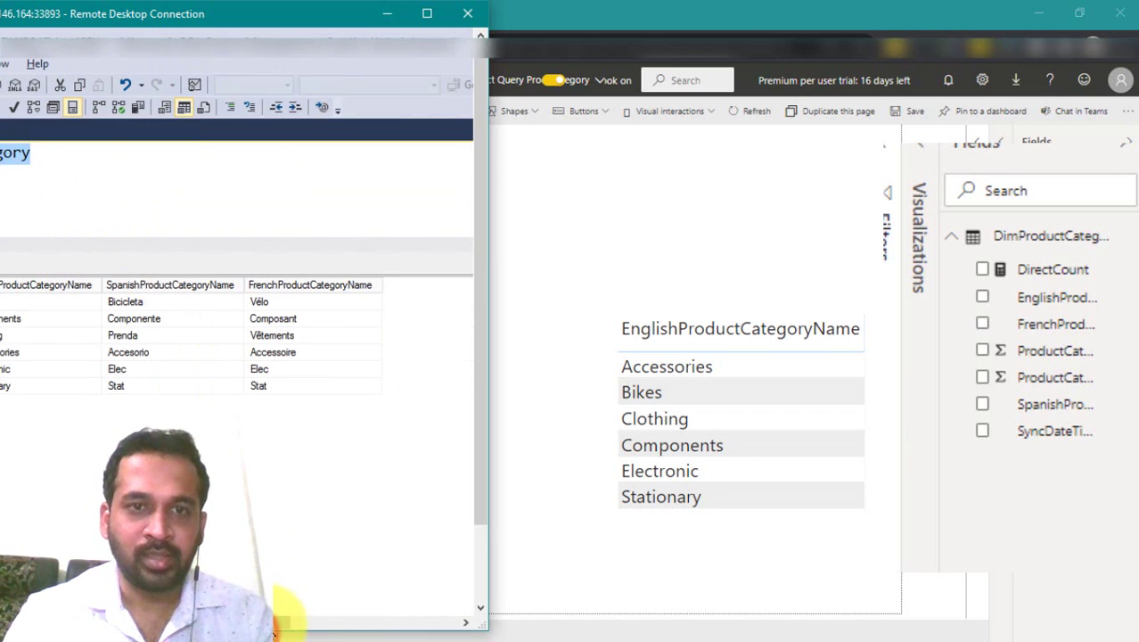
Step: Refresh the Desktop report, removing SyncDateTime from the DimProductCategory fields
{"action": "left_click", "coordinate": [660, 252]}
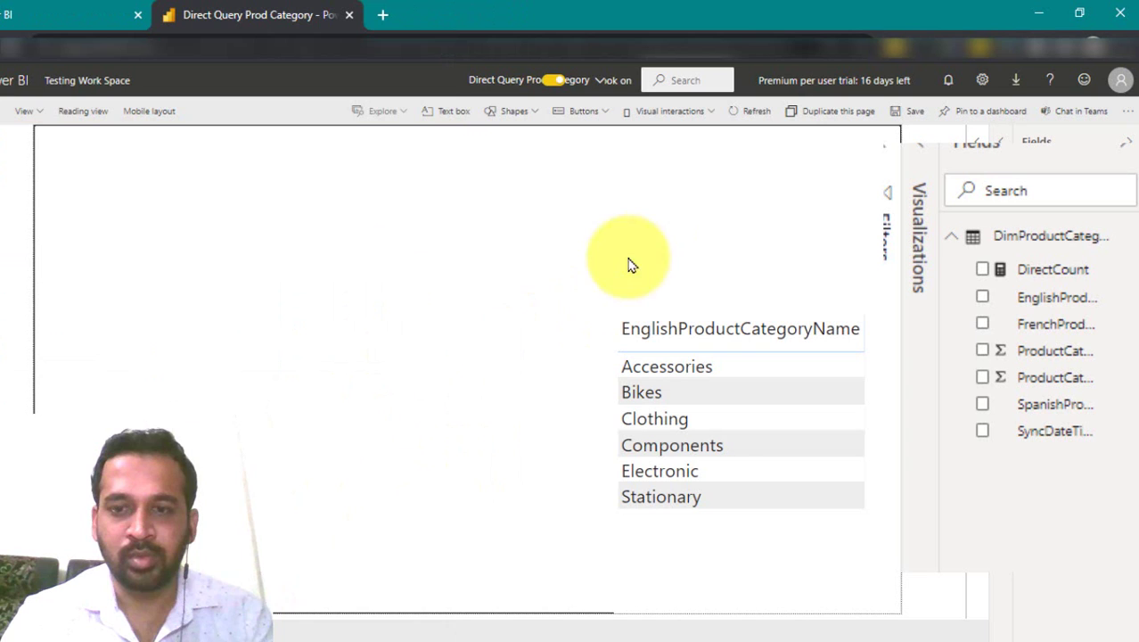
{"action": "left_click", "coordinate": [737, 629]}
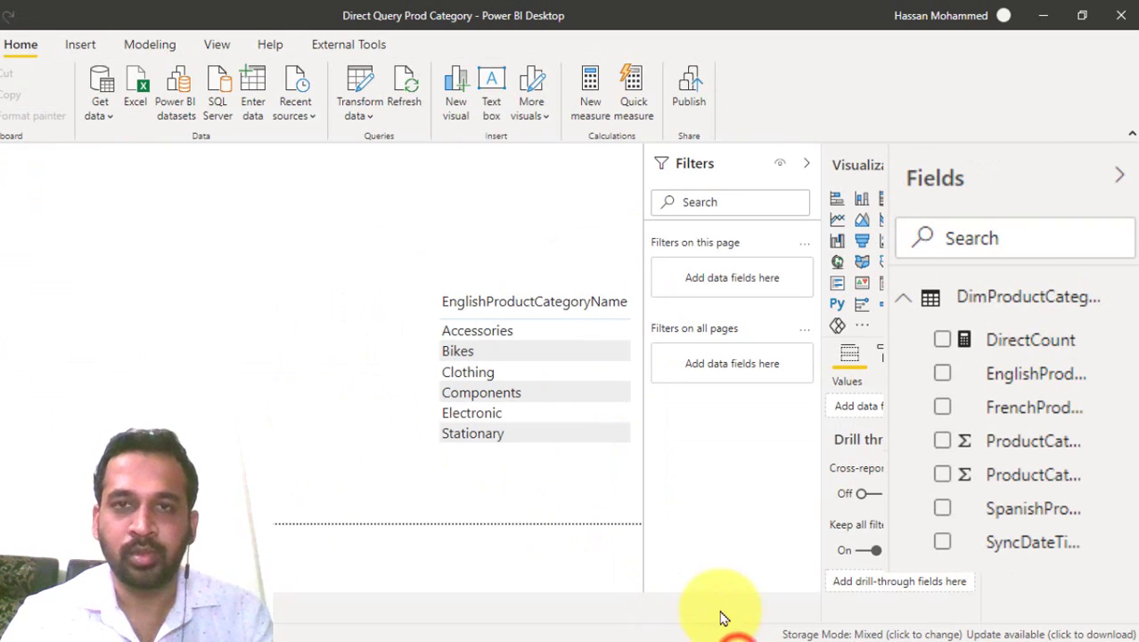
{"action": "left_click", "coordinate": [413, 96]}
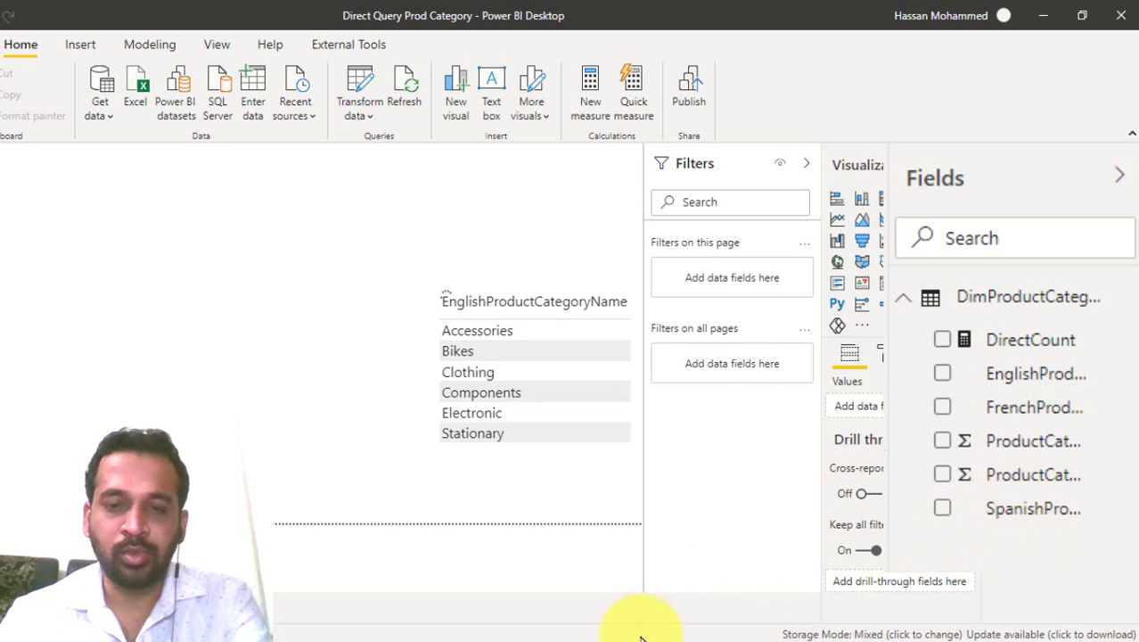
Step: Refresh the service report, which now fails with an invalid table, column, or object name error
{"action": "left_click", "coordinate": [599, 606]}
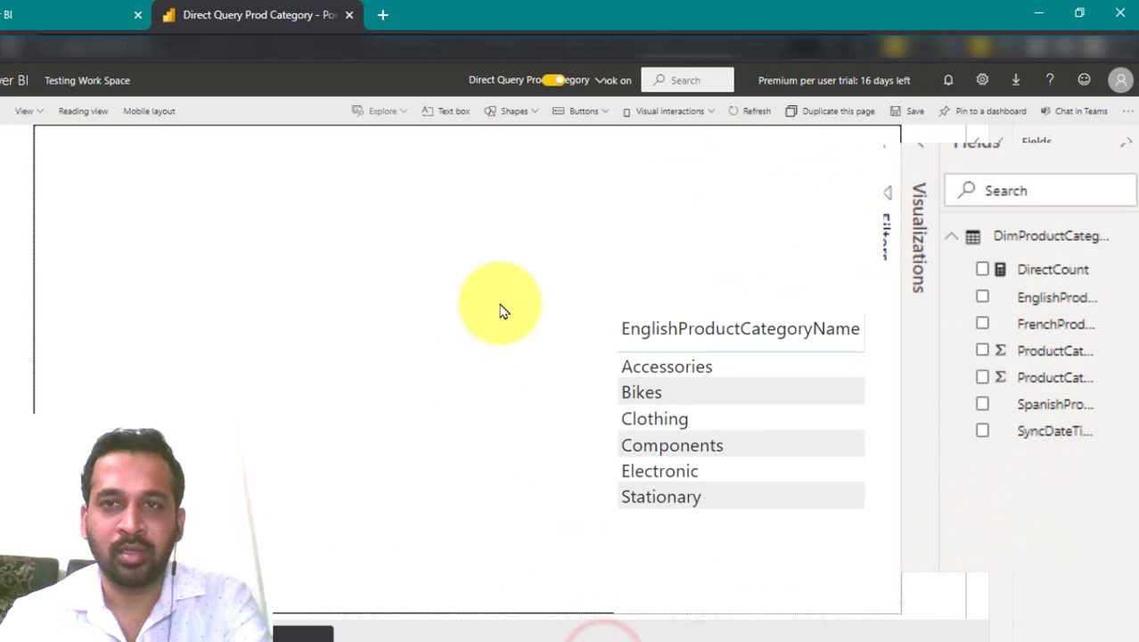
{"action": "left_click", "coordinate": [751, 117]}
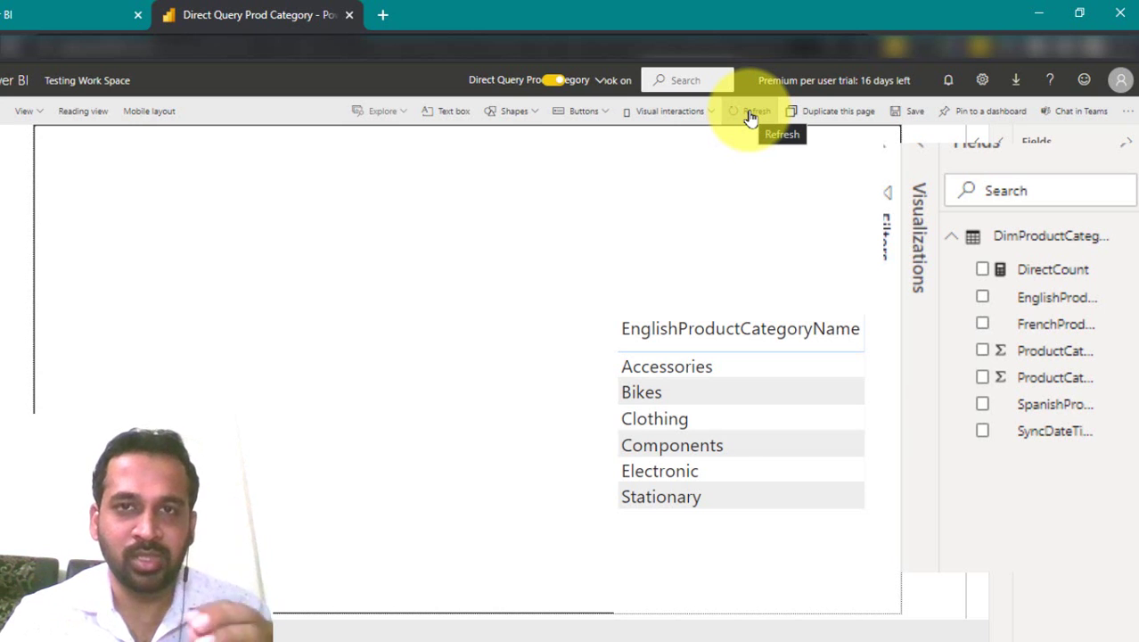
{"action": "left_click", "coordinate": [747, 114]}
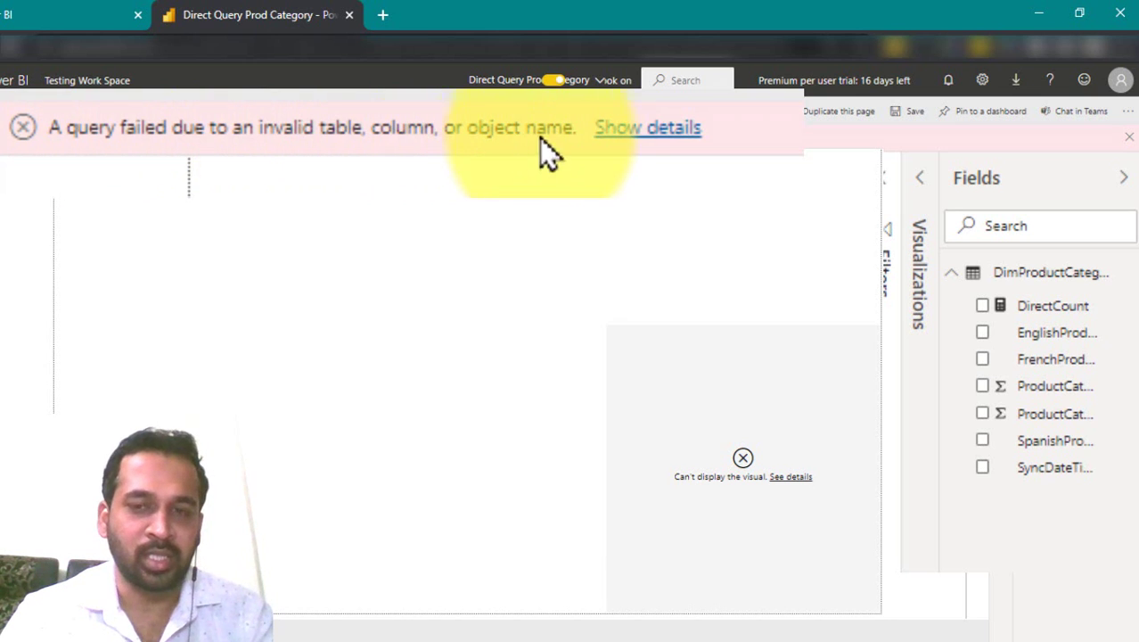
Step: View the query error details reporting the data source schema changed, then dismiss them
{"action": "left_click", "coordinate": [648, 140]}
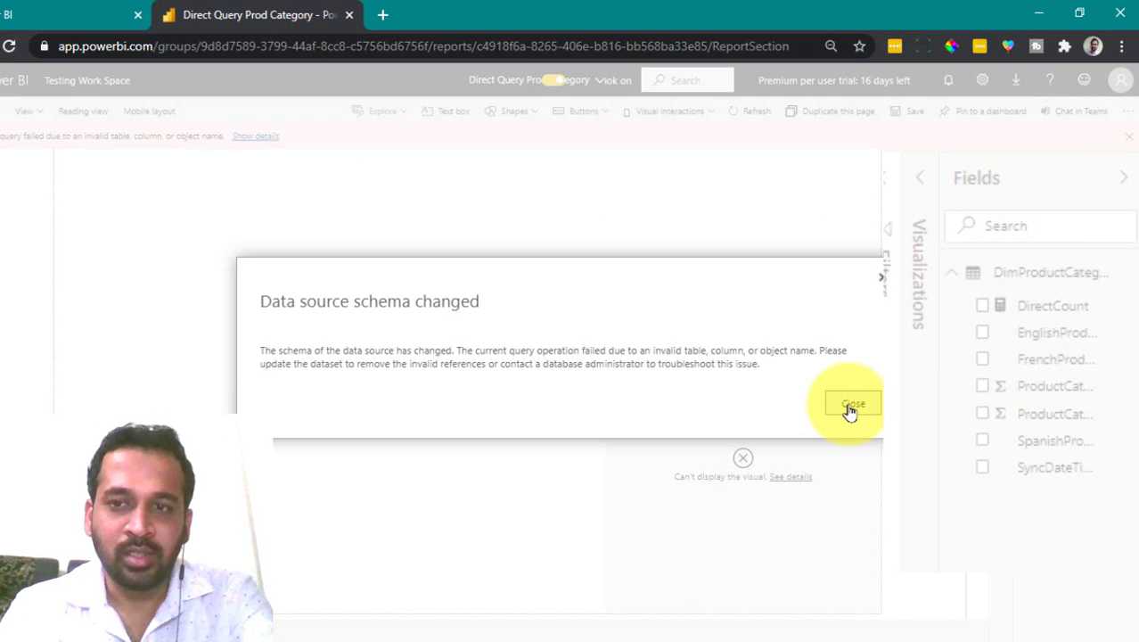
{"action": "left_click", "coordinate": [851, 406]}
Step: Republish Direct Query Prod Category.pbix from Desktop, replacing the existing dataset
{"action": "left_click", "coordinate": [727, 638]}
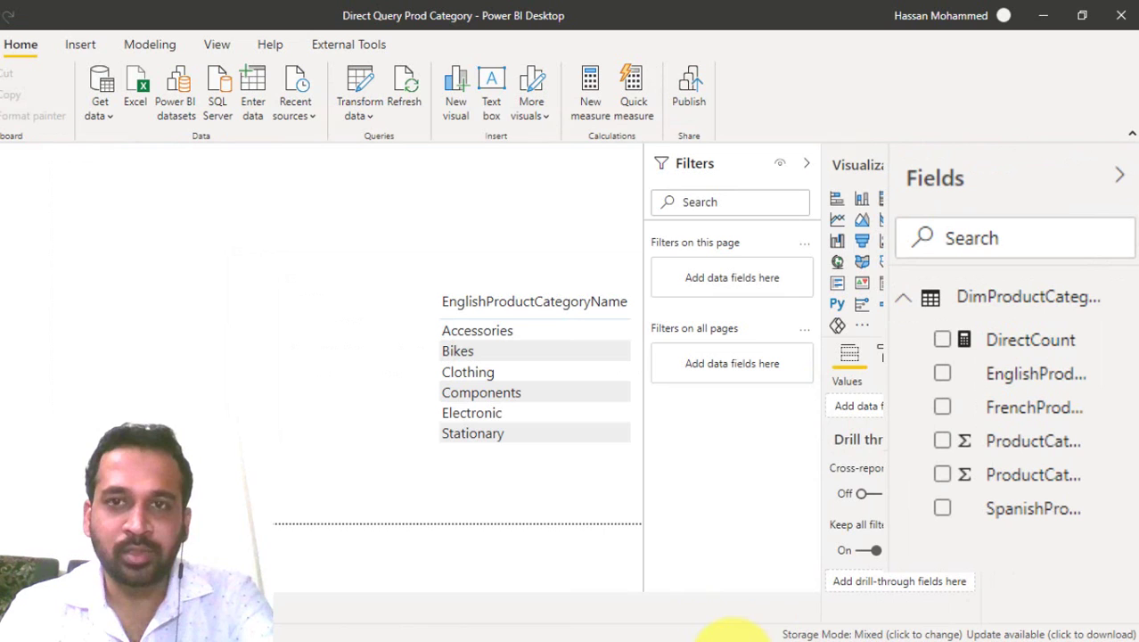
{"action": "left_click", "coordinate": [692, 94]}
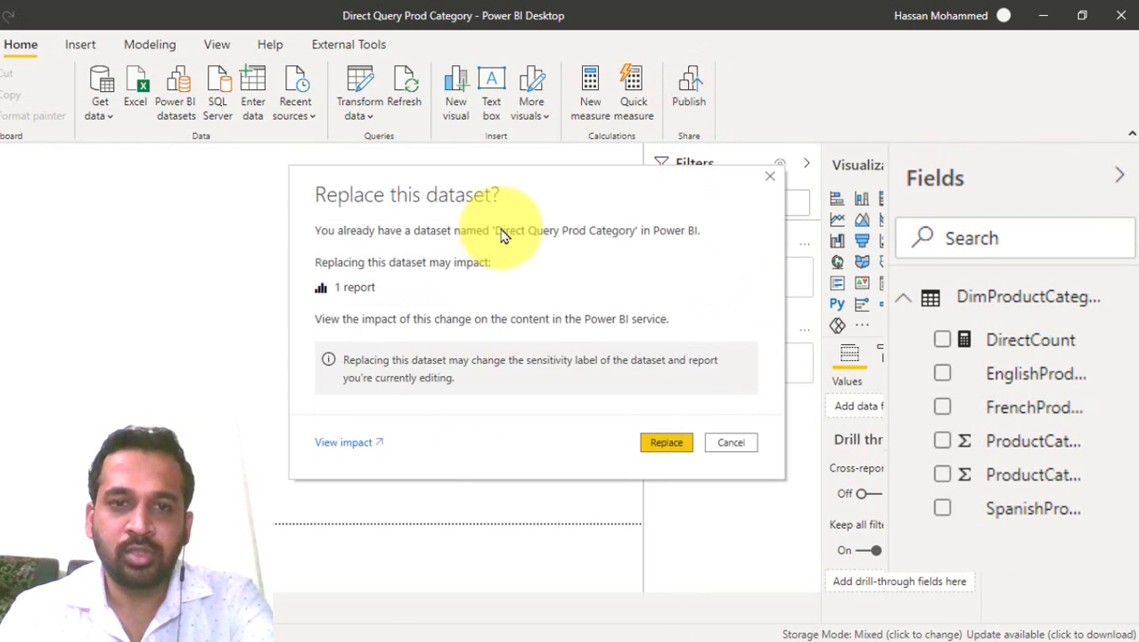
{"action": "left_click", "coordinate": [666, 442]}
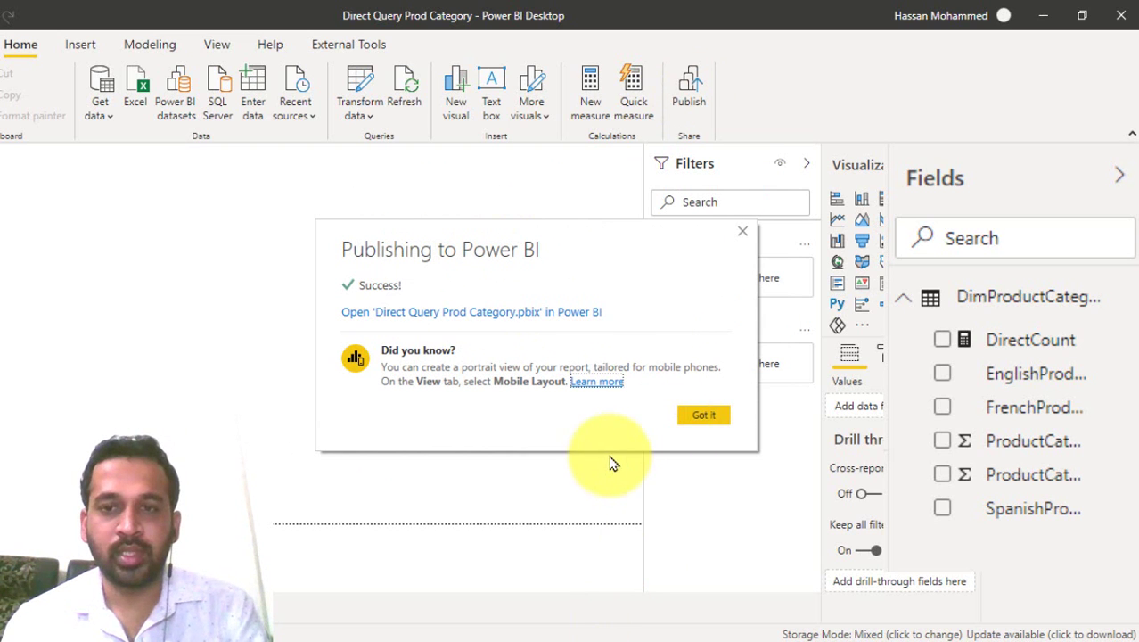
{"action": "left_click", "coordinate": [702, 415]}
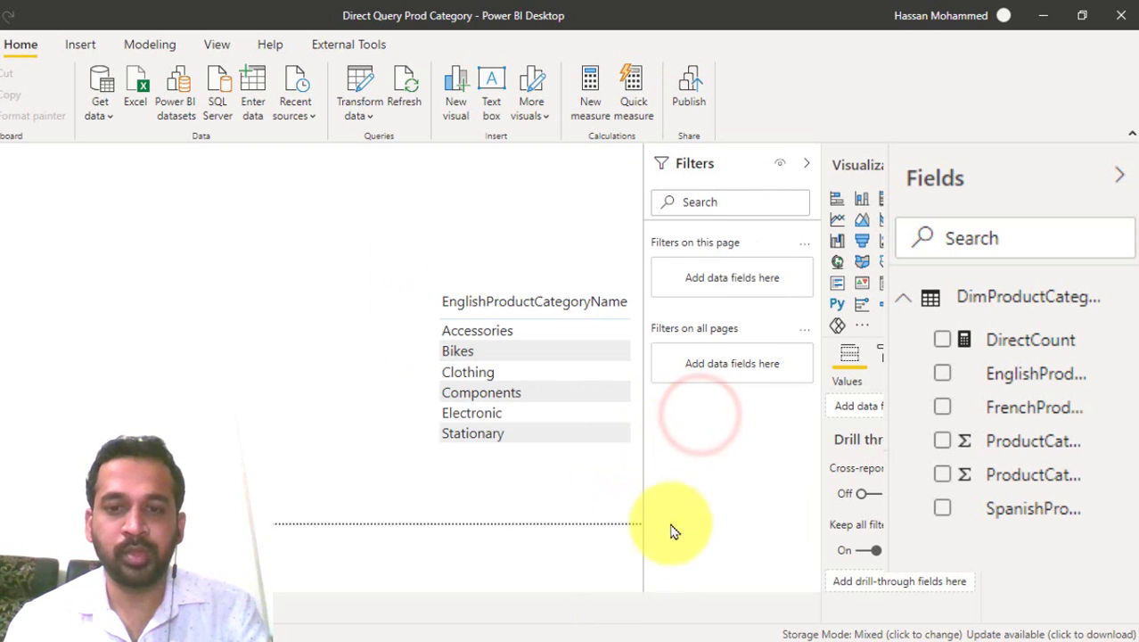
Step: Refresh the Direct Query Prod Category report in the browser
{"action": "left_click", "coordinate": [611, 634]}
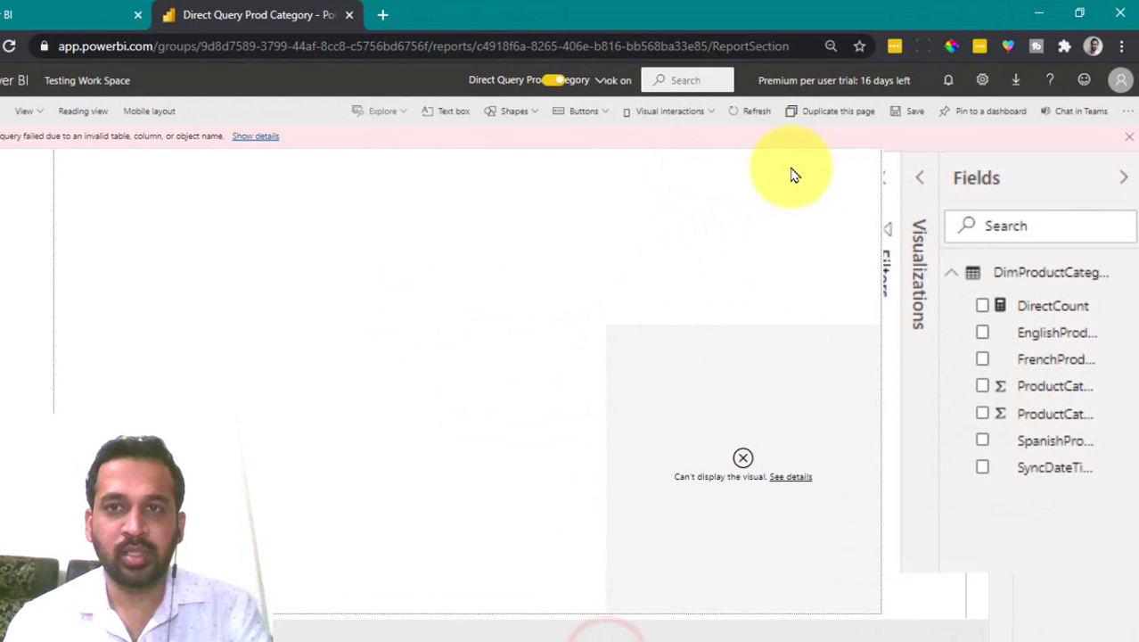
{"action": "left_click", "coordinate": [755, 114]}
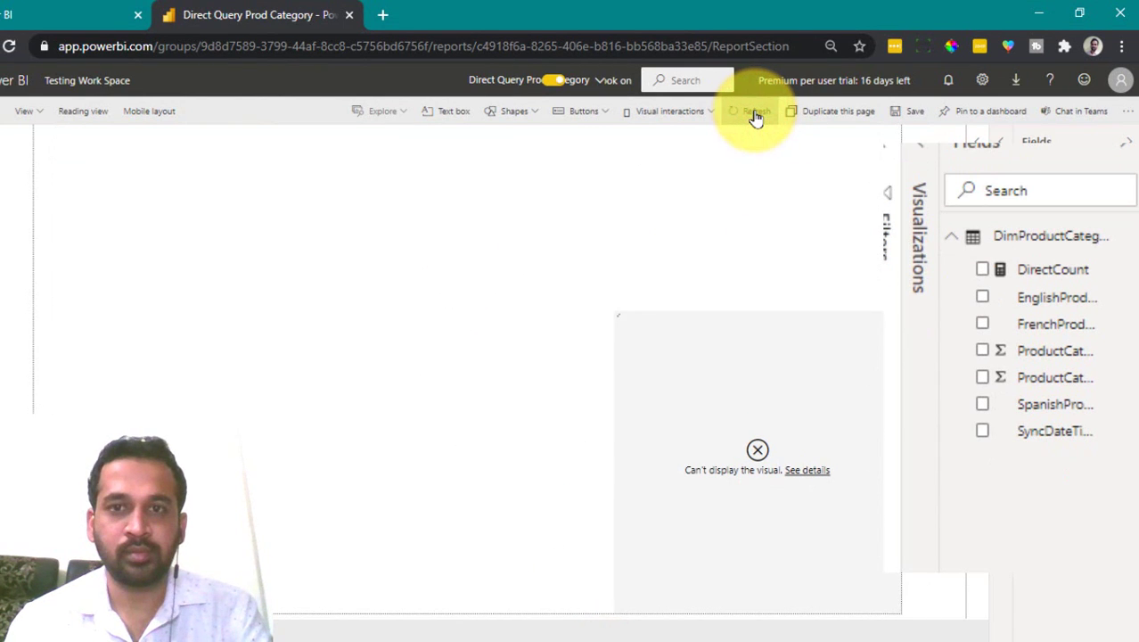